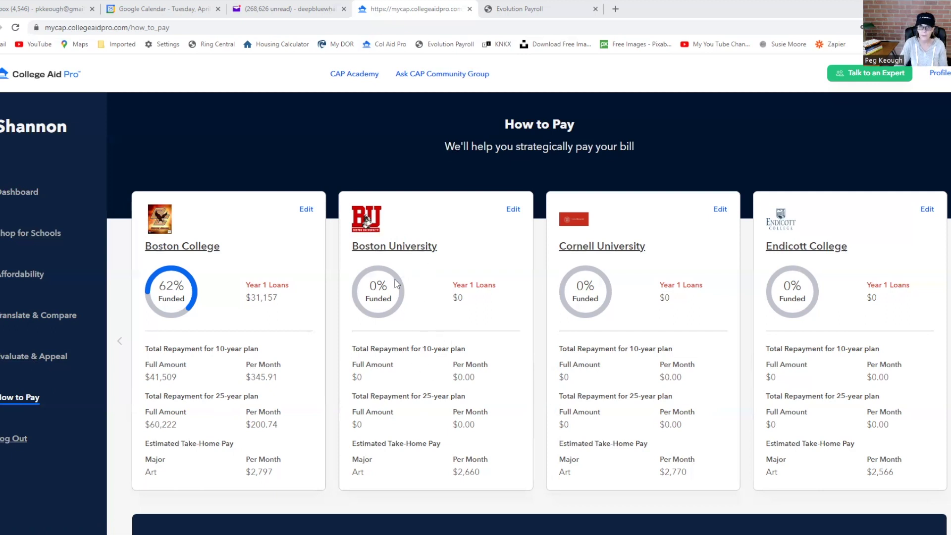
Step: Import Boston University's award letter data into its payment plan and look up what the CAP value for Tuition means
{"action": "left_click", "coordinate": [512, 210]}
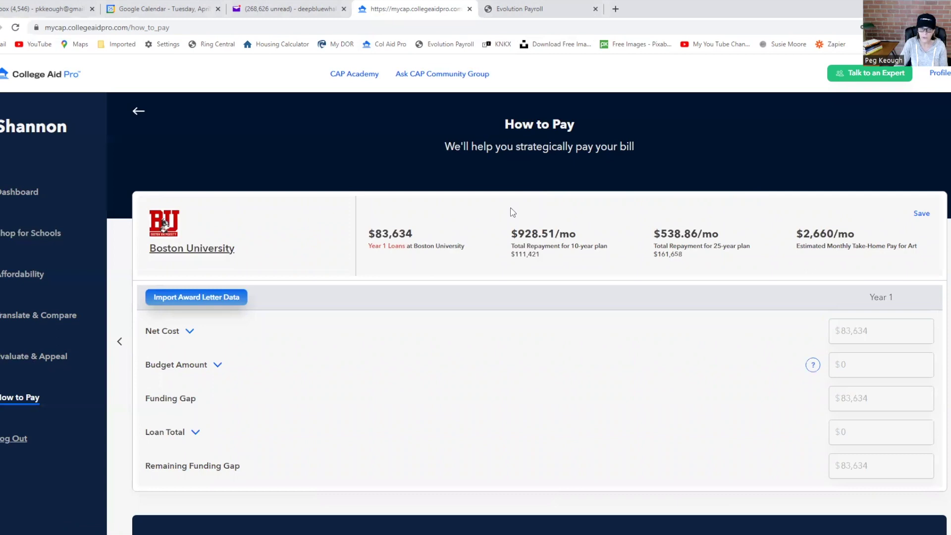
{"action": "left_click", "coordinate": [190, 332]}
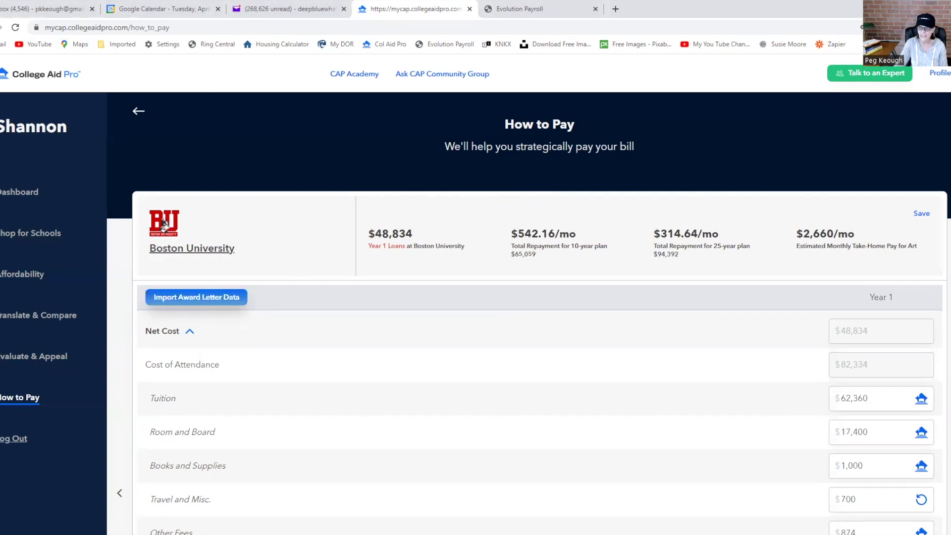
{"action": "scroll", "coordinate": [525, 297], "scroll_direction": "down", "scroll_amount": 3}
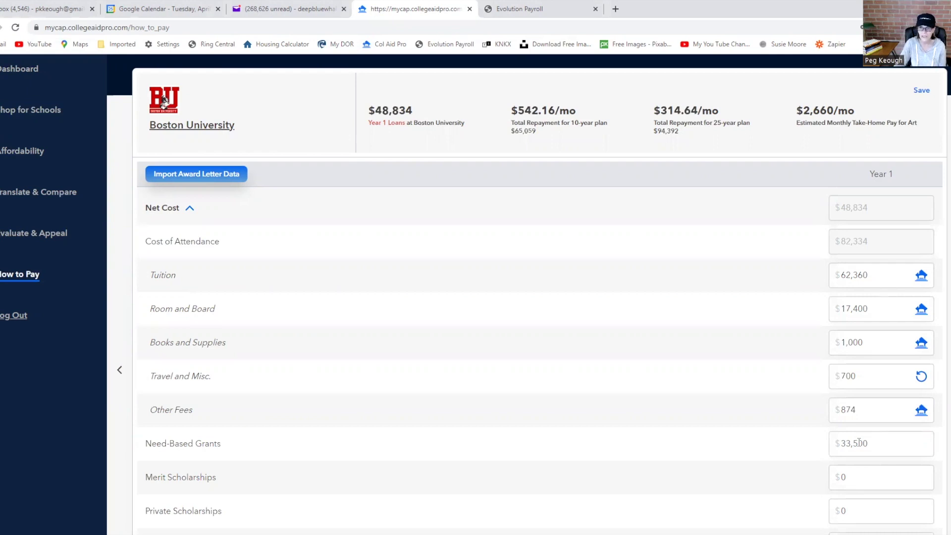
{"action": "left_click", "coordinate": [921, 277]}
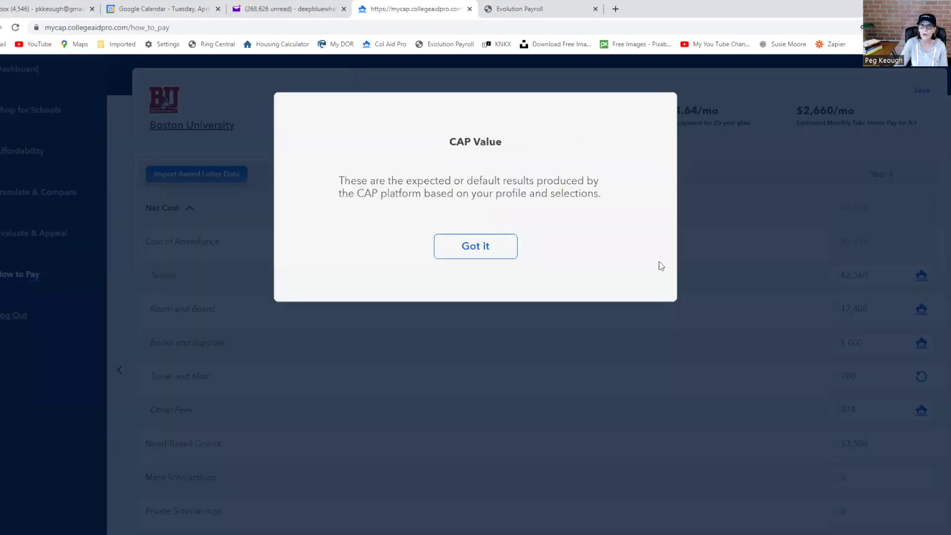
{"action": "left_click", "coordinate": [470, 252]}
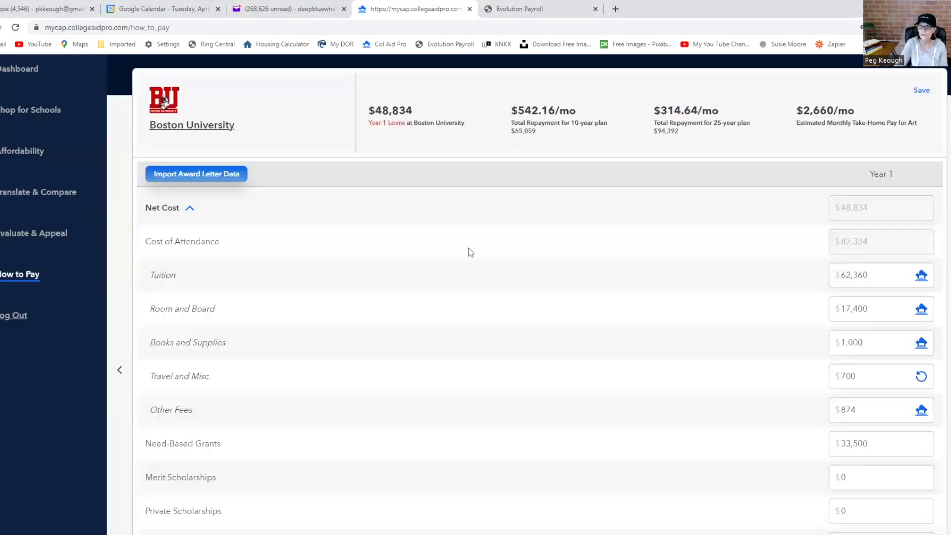
Step: Restore the CAP value for Travel and Misc. under Net Cost, and set the cost back to $700
{"action": "left_click", "coordinate": [922, 378]}
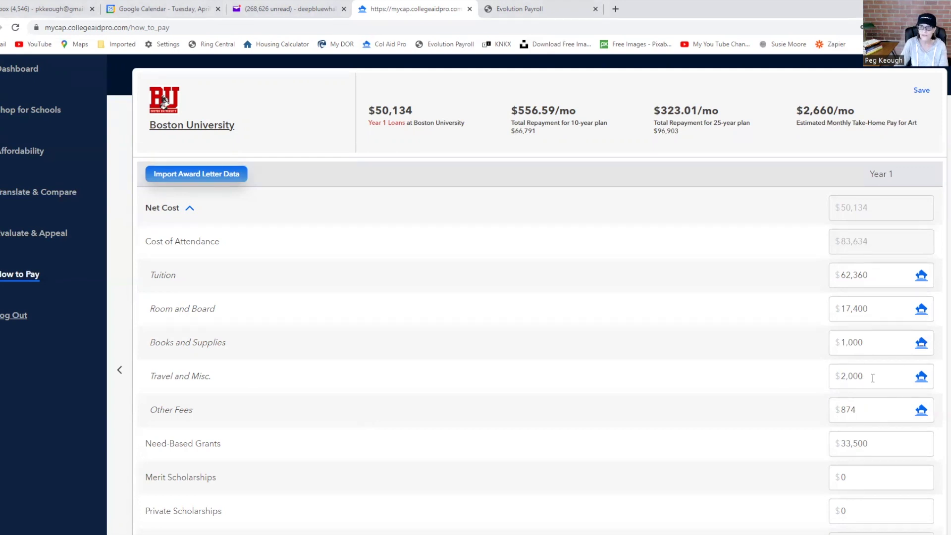
{"action": "left_click_drag", "start_coordinate": [873, 375], "coordinate": [817, 379]}
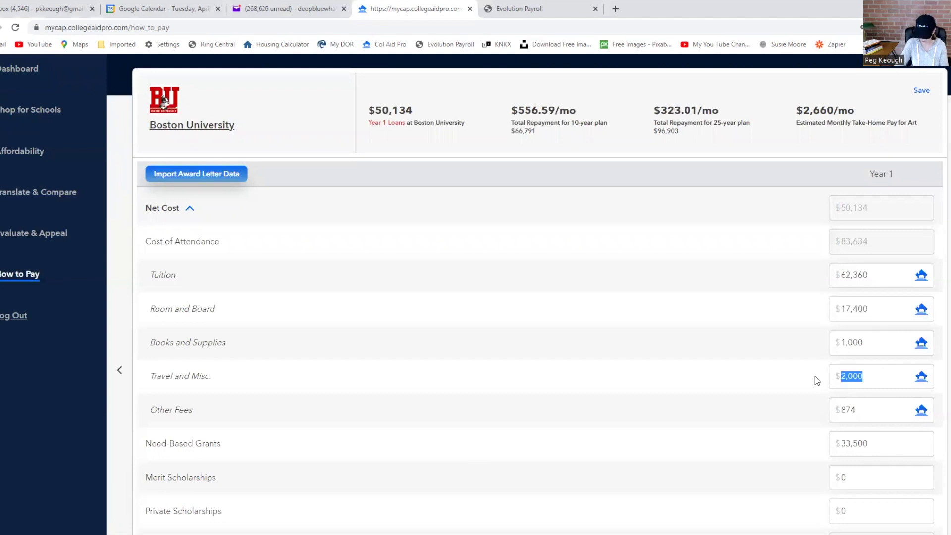
{"action": "type", "text": "700"}
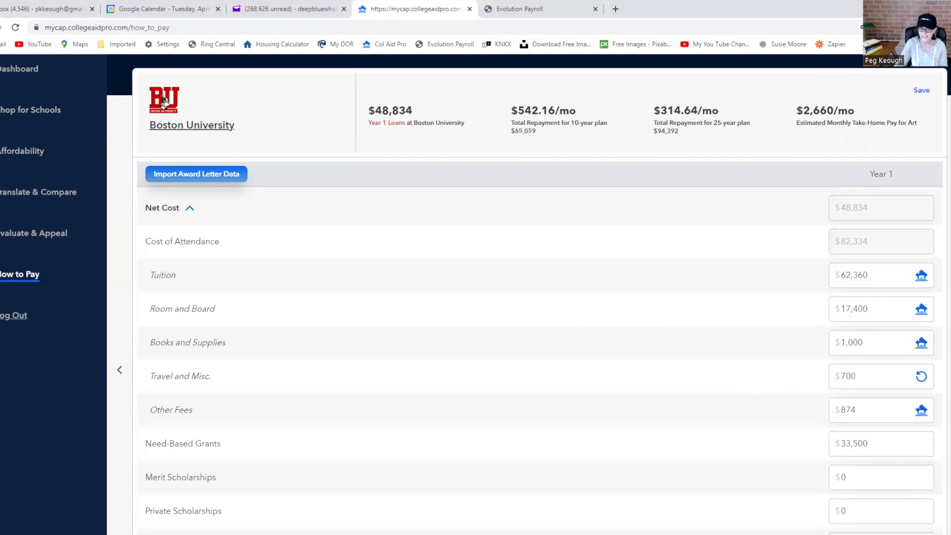
Step: Review the grants and scholarships under Net Cost and save the Boston University payment plan
{"action": "scroll", "coordinate": [539, 297], "scroll_direction": "down", "scroll_amount": 1}
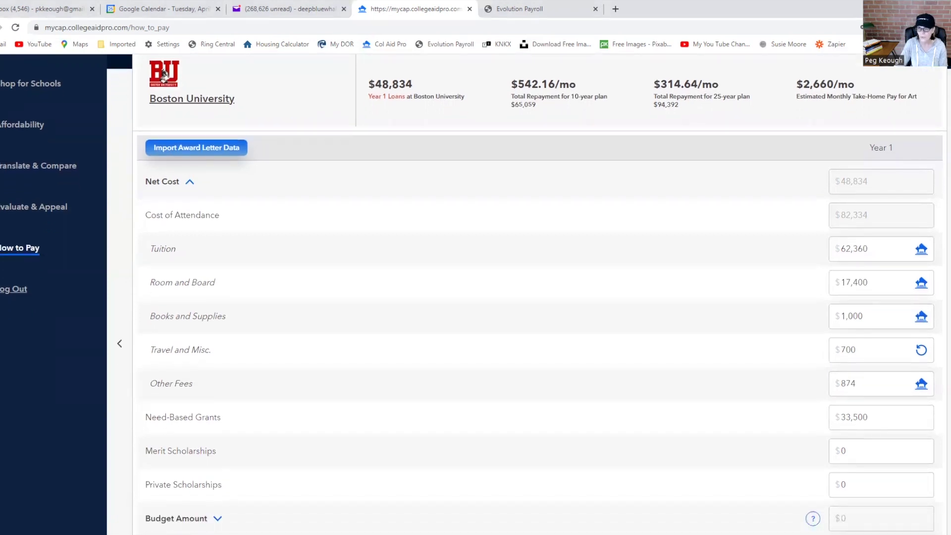
{"action": "scroll", "coordinate": [539, 297], "scroll_direction": "down", "scroll_amount": 3}
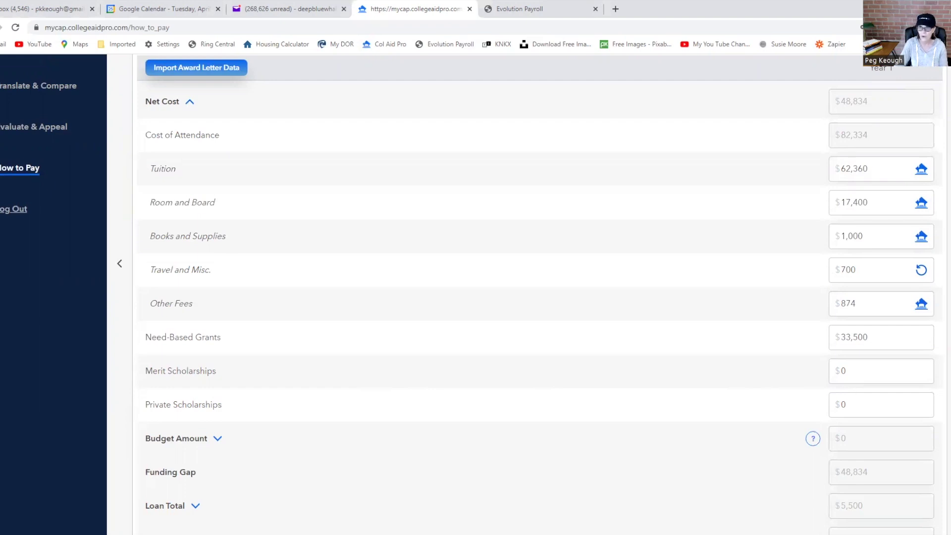
{"action": "scroll", "coordinate": [525, 294], "scroll_direction": "up", "scroll_amount": 2}
{"action": "left_click", "coordinate": [921, 101]}
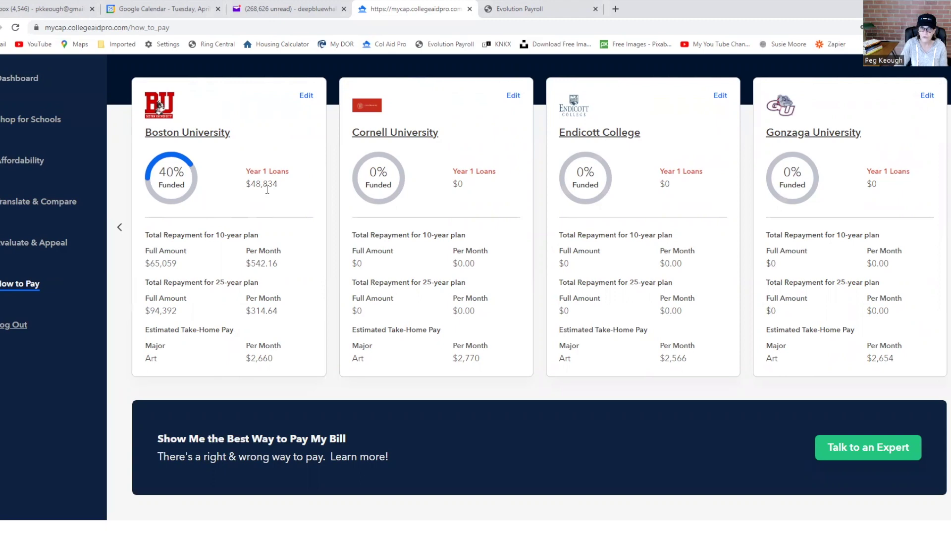
Step: Check the Budget Amount breakdown in Boston University's payment plan and close the plan by saving it
{"action": "left_click", "coordinate": [306, 96]}
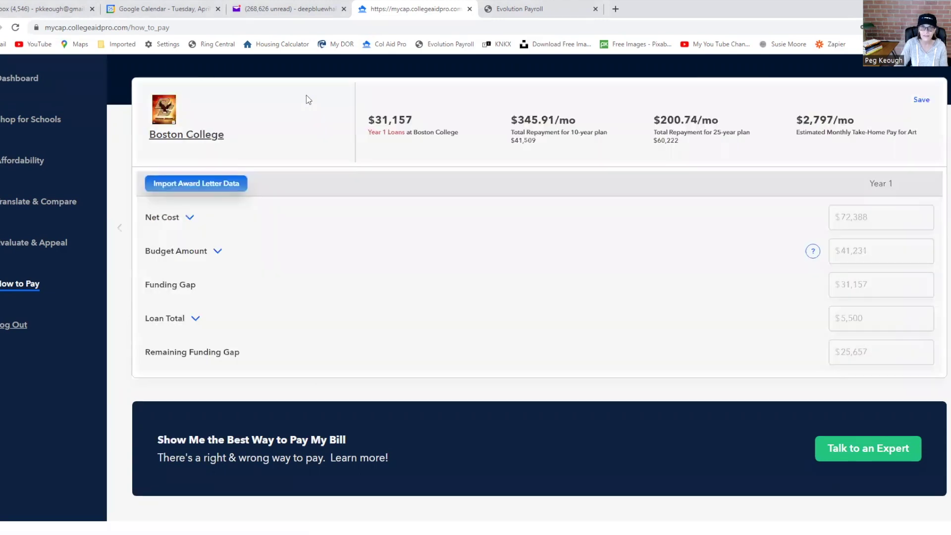
{"action": "left_click", "coordinate": [218, 251]}
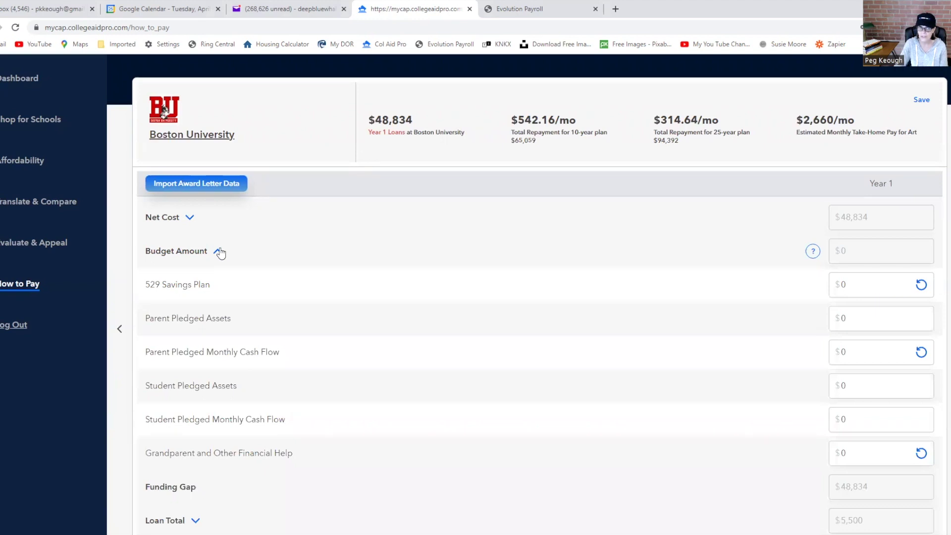
{"action": "left_click", "coordinate": [922, 100]}
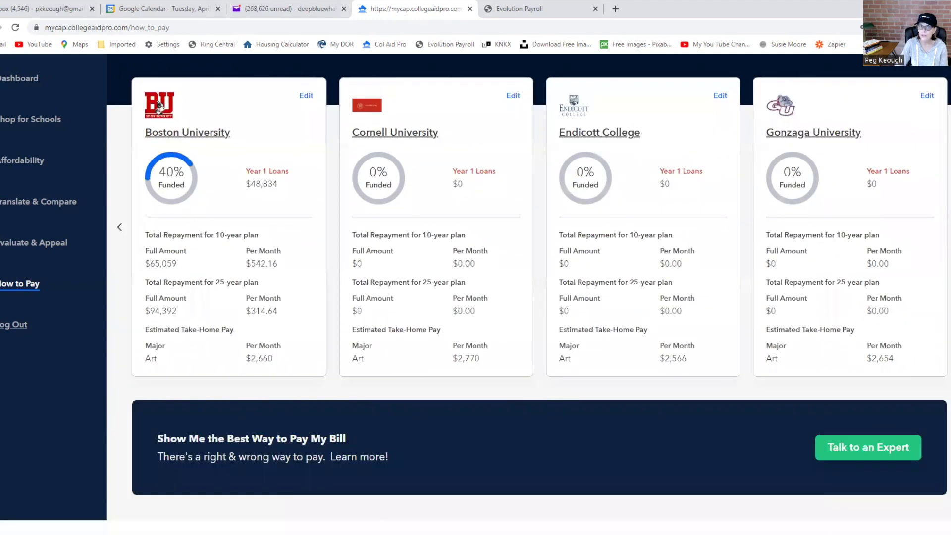
Step: Review the contribution entries in My College Budget without changing them and return to How to Pay
{"action": "scroll", "coordinate": [933, 75], "scroll_direction": "up", "scroll_amount": 3}
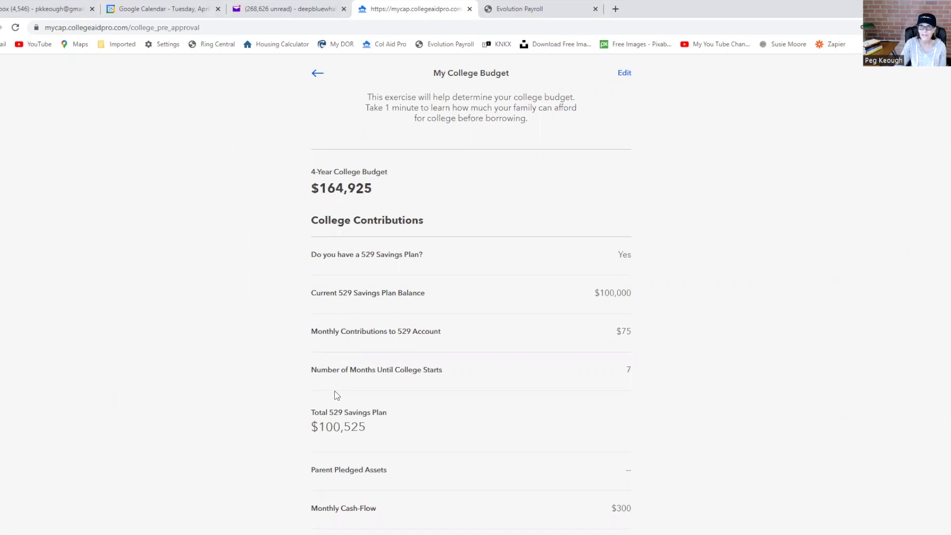
{"action": "left_click", "coordinate": [622, 74]}
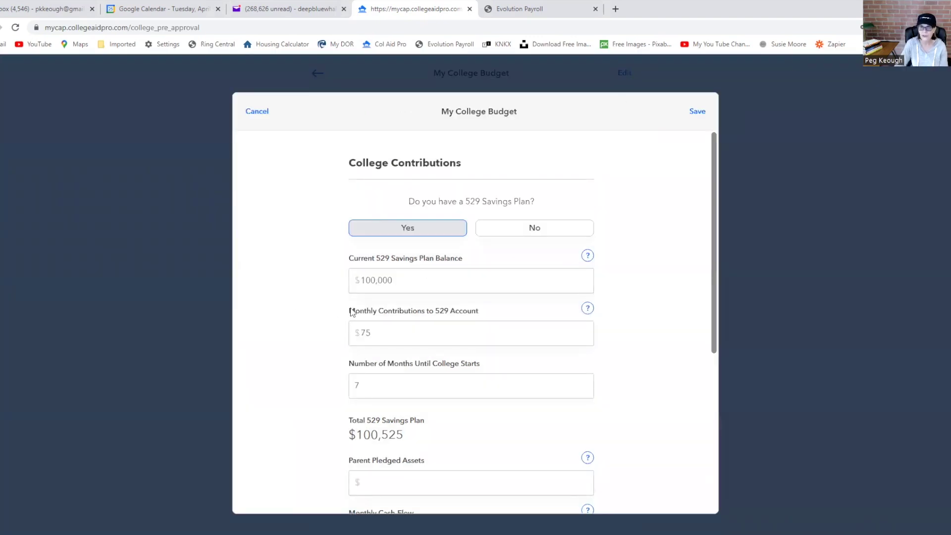
{"action": "left_click_drag", "start_coordinate": [712, 278], "coordinate": [704, 448]}
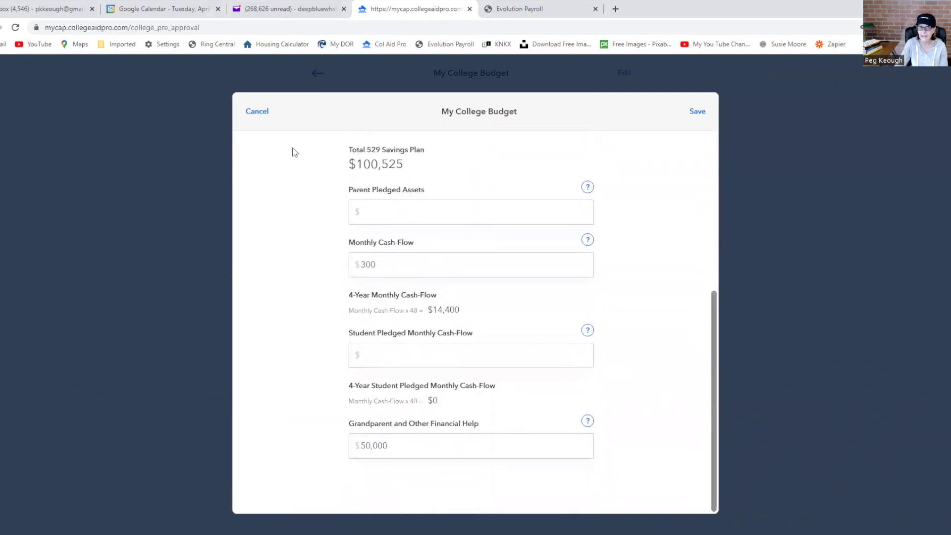
{"action": "left_click", "coordinate": [257, 112]}
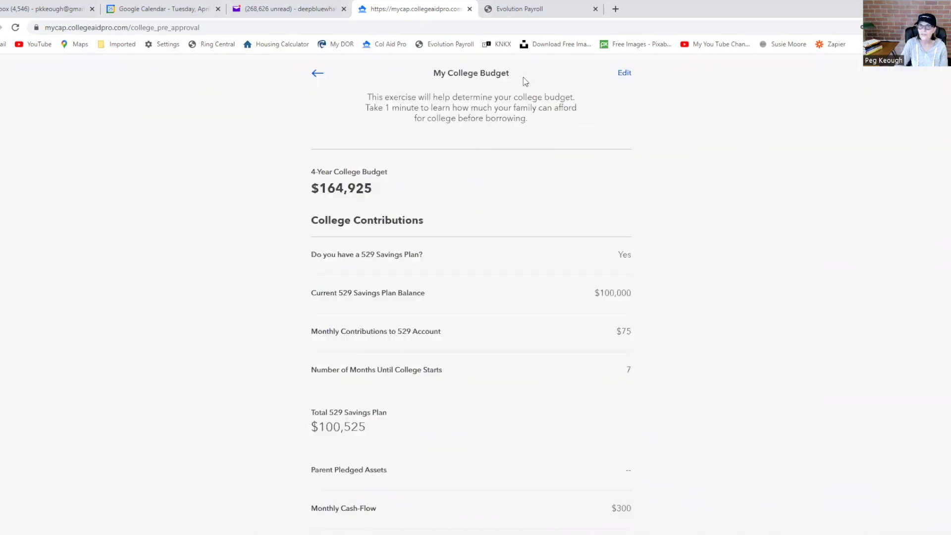
{"action": "left_click", "coordinate": [317, 73]}
{"action": "left_click", "coordinate": [318, 75]}
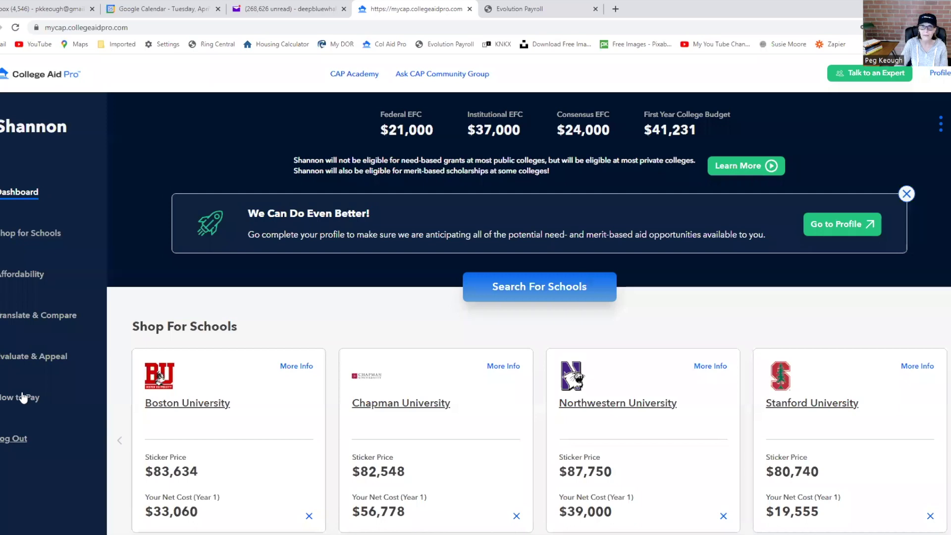
{"action": "left_click", "coordinate": [22, 396]}
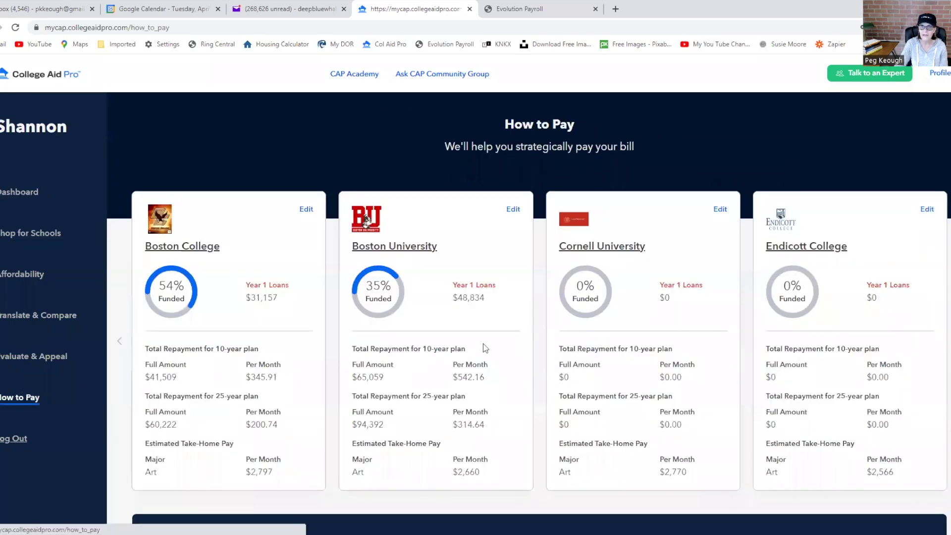
Step: Restore Boston University's budgeted 529 Savings Plan ($25,131), Parent Pledged Monthly Cash Flow ($3,600) and Grandparent and Other Financial Help ($12,500), and save the plan
{"action": "left_click", "coordinate": [513, 209]}
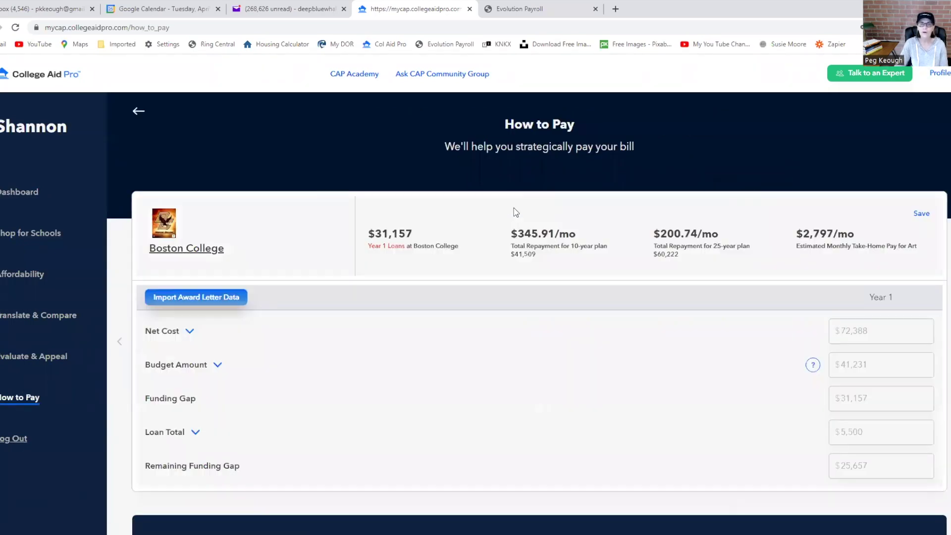
{"action": "left_click", "coordinate": [218, 365]}
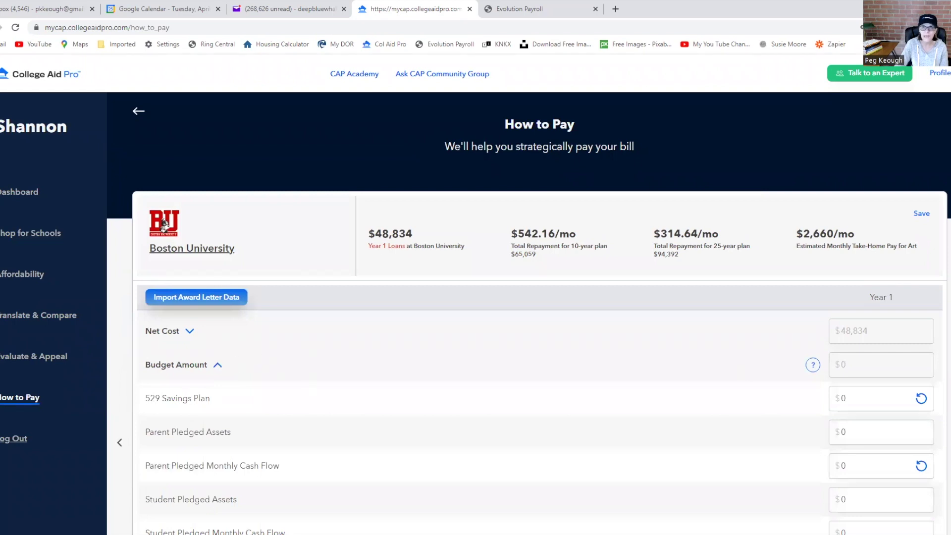
{"action": "scroll", "coordinate": [476, 294], "scroll_direction": "down", "scroll_amount": 2}
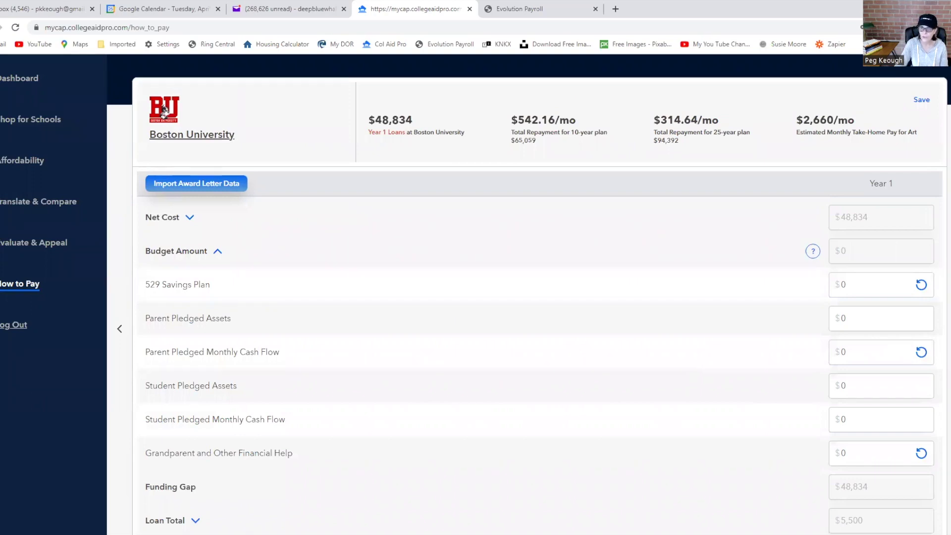
{"action": "left_click", "coordinate": [922, 285]}
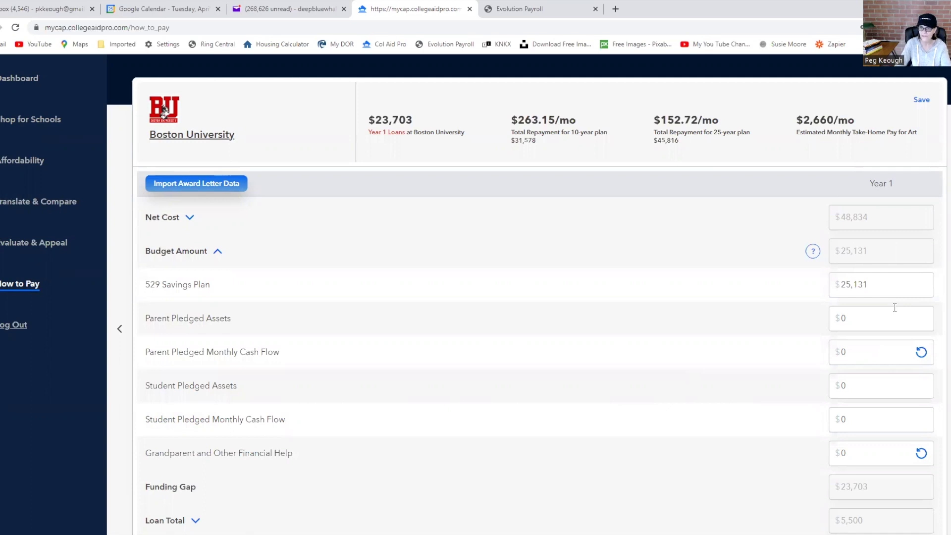
{"action": "left_click", "coordinate": [921, 352]}
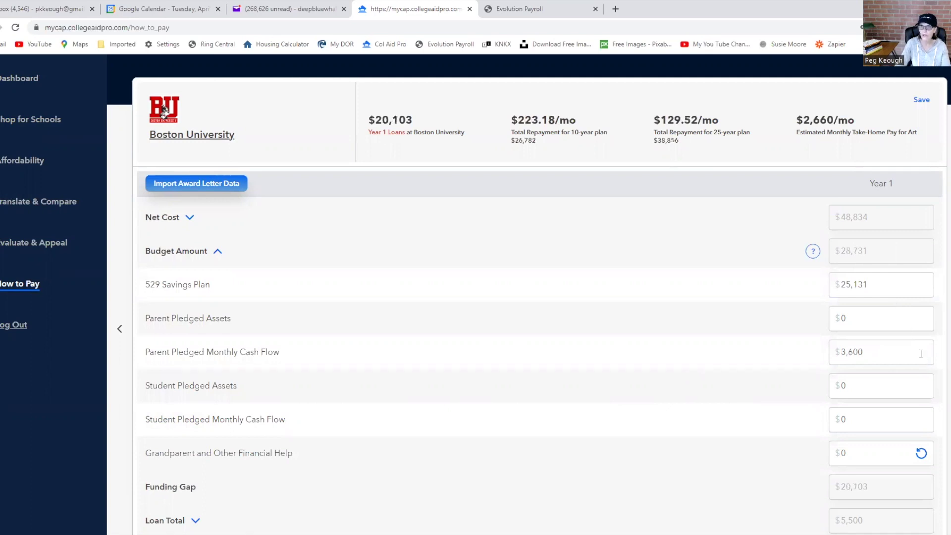
{"action": "left_click", "coordinate": [920, 453]}
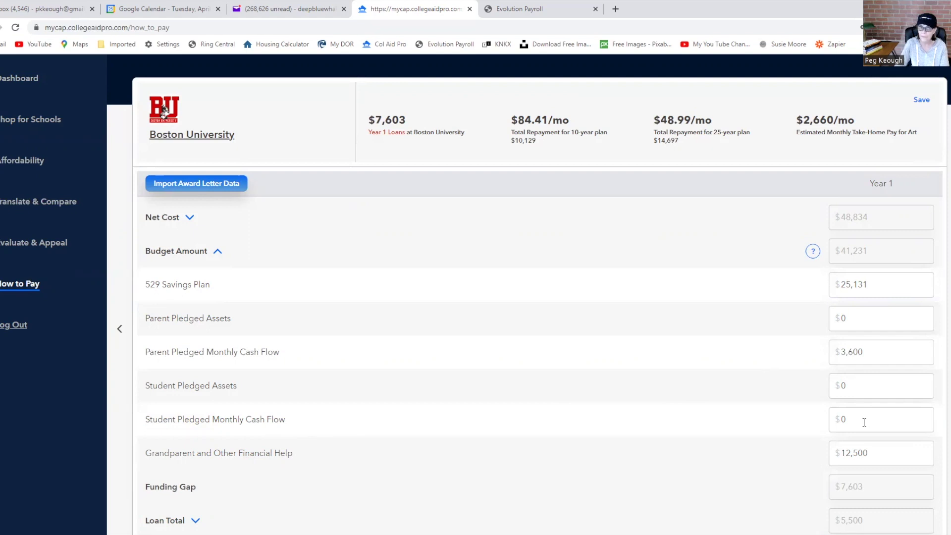
{"action": "left_click", "coordinate": [921, 101]}
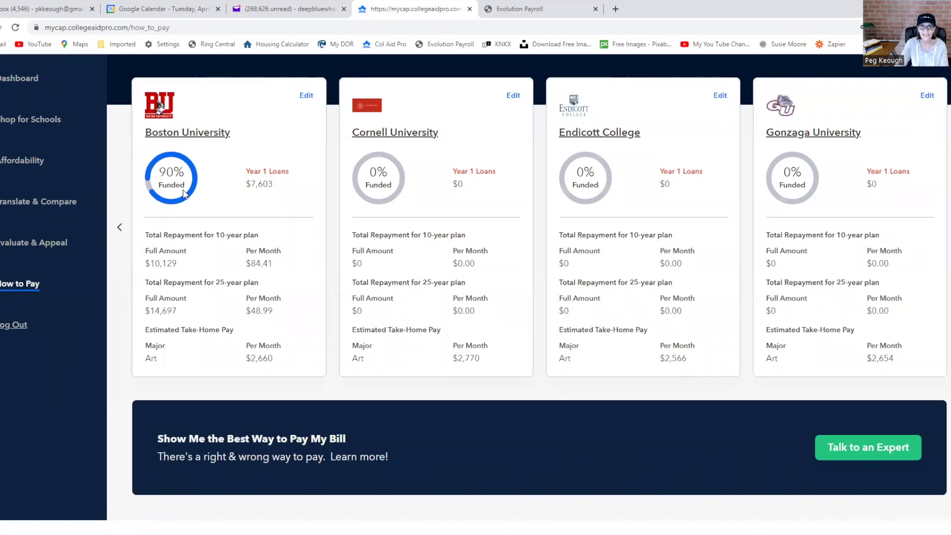
Step: Examine the federal and private loan breakdown and the remaining funding gap in Boston University's plan, and close it by saving
{"action": "left_click", "coordinate": [306, 96]}
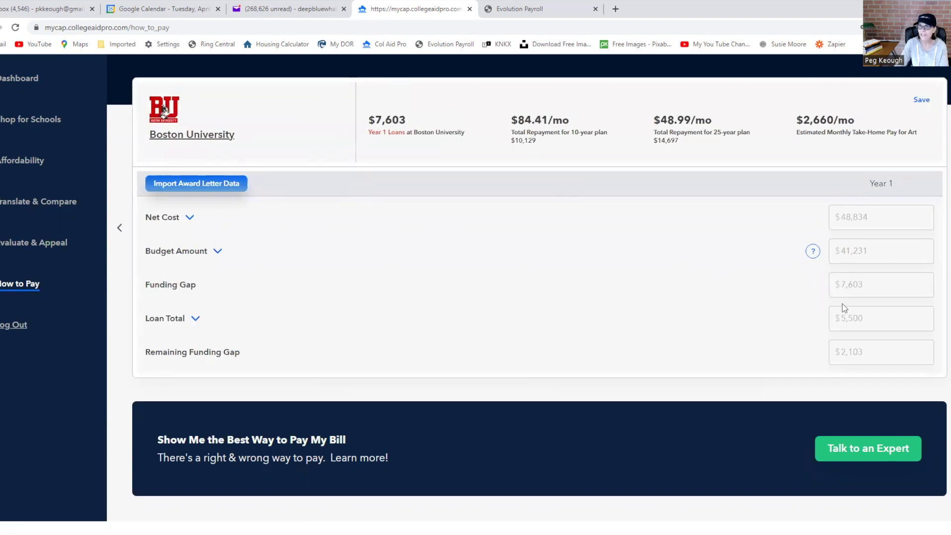
{"action": "left_click", "coordinate": [195, 319]}
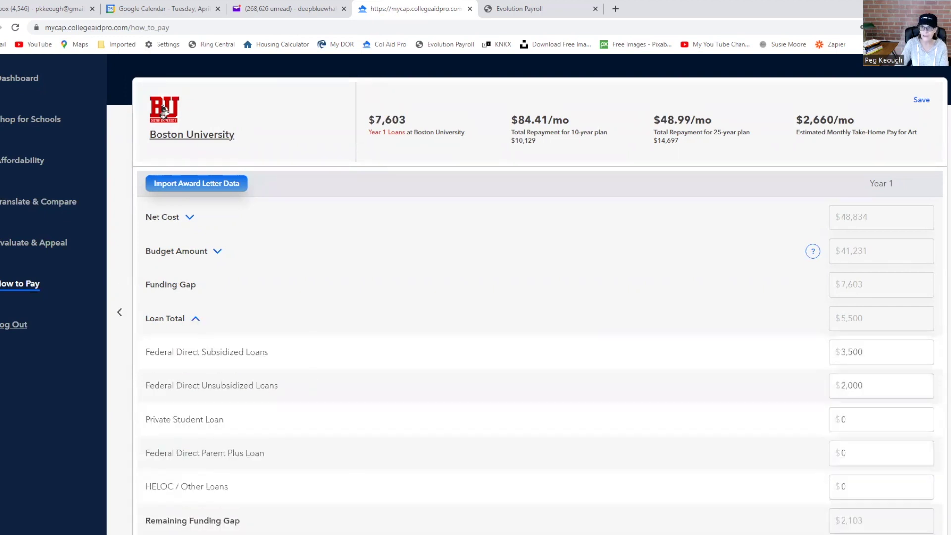
{"action": "scroll", "coordinate": [476, 297], "scroll_direction": "down", "scroll_amount": 1}
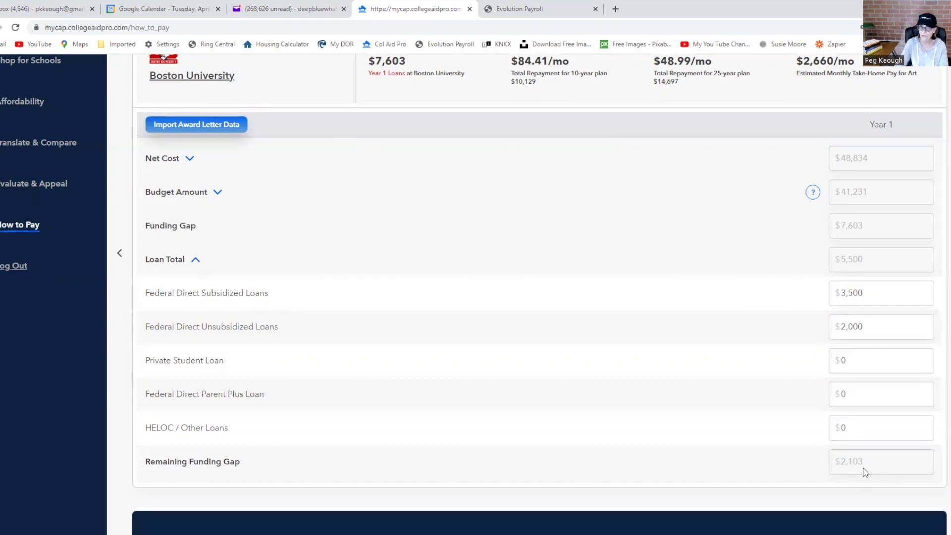
{"action": "left_click", "coordinate": [196, 261]}
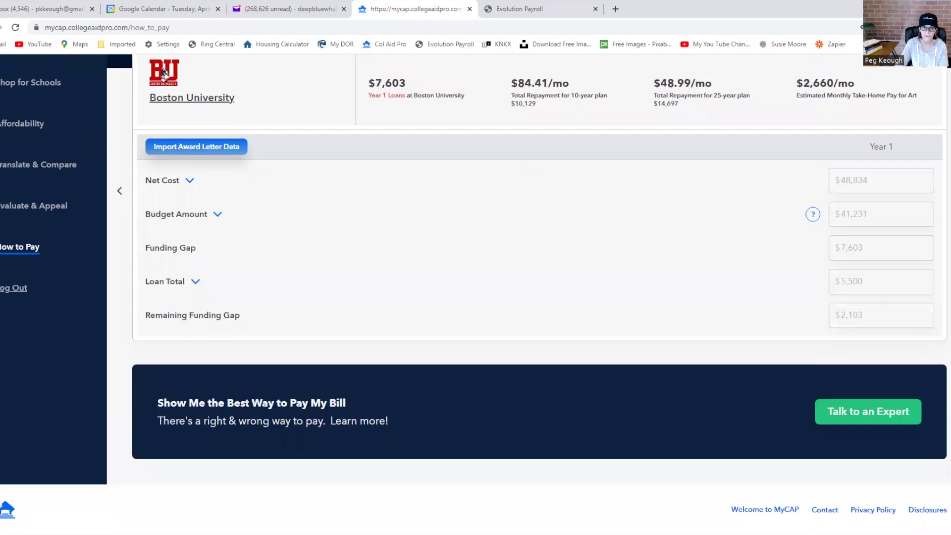
{"action": "left_click", "coordinate": [910, 72]}
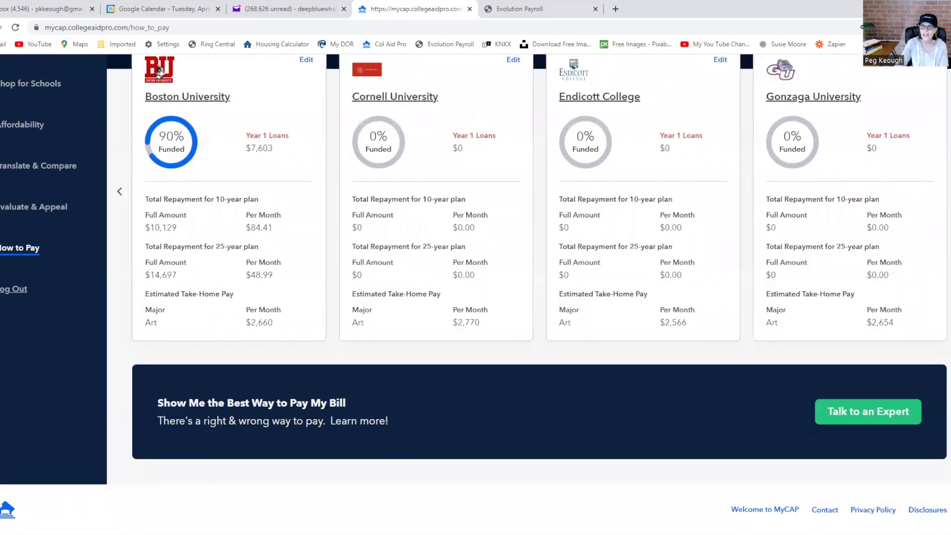
Step: Open the Talk to an Expert option for advice on the best way to pay the bill
{"action": "scroll", "coordinate": [158, 72], "scroll_direction": "up", "scroll_amount": 2}
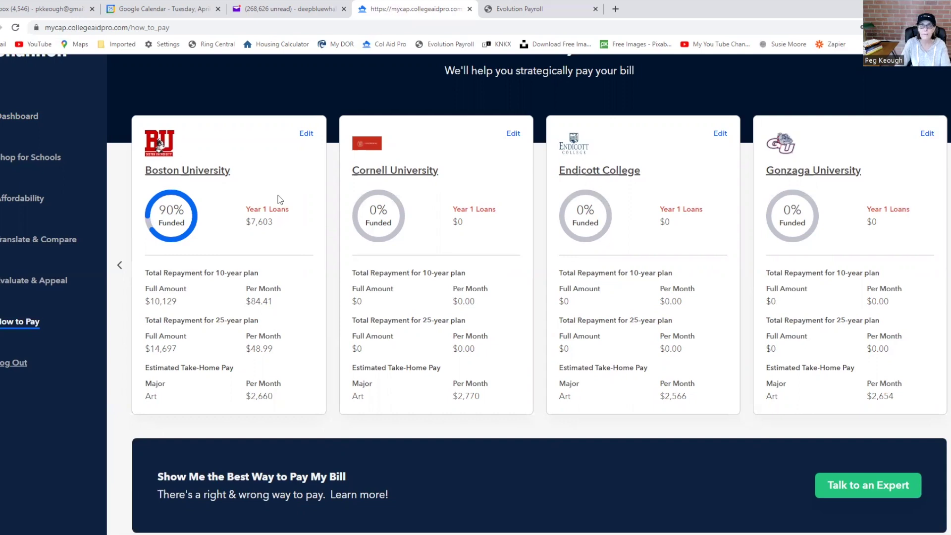
{"action": "left_click", "coordinate": [865, 489]}
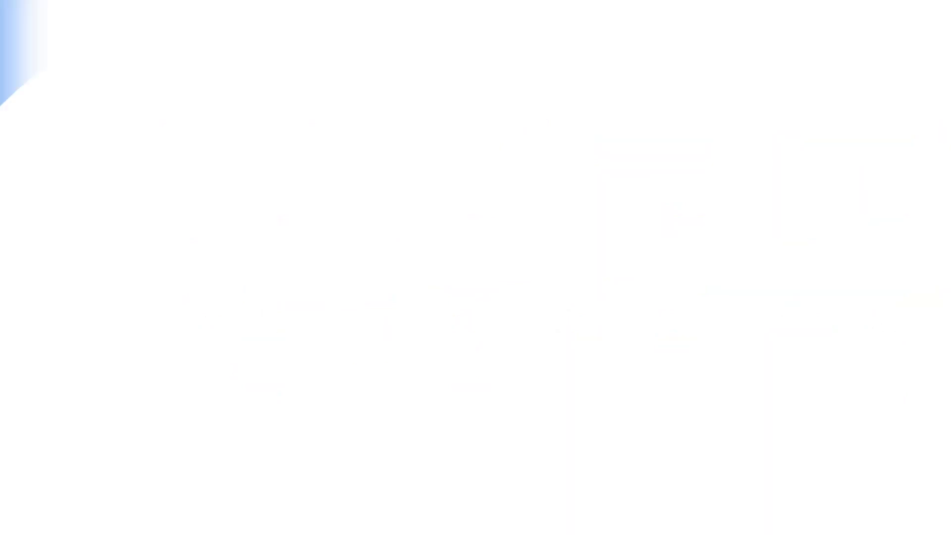